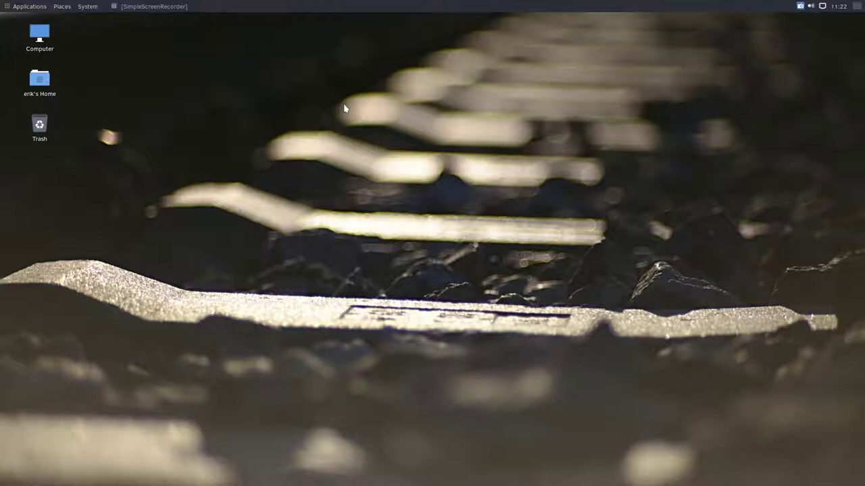
# - Look through the desktop's application categories, places and system preference groups, from Accessories to Personal
pyautogui.click(16, 6)
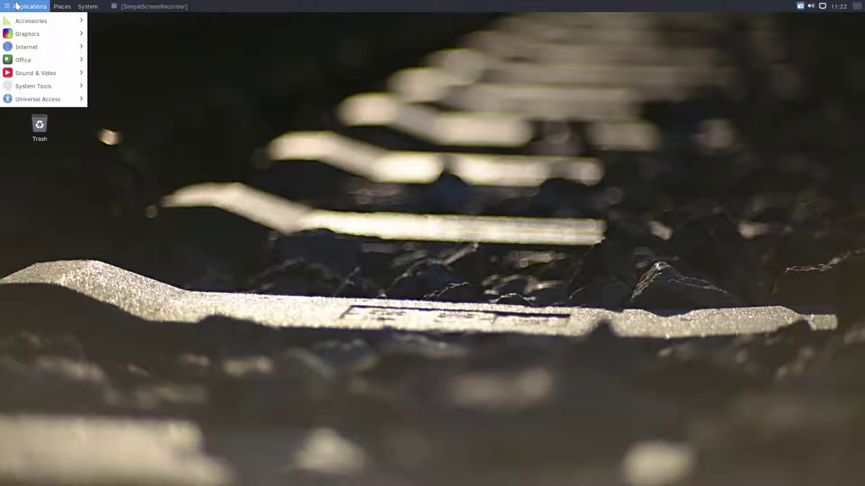
pyautogui.moveTo(30, 21)
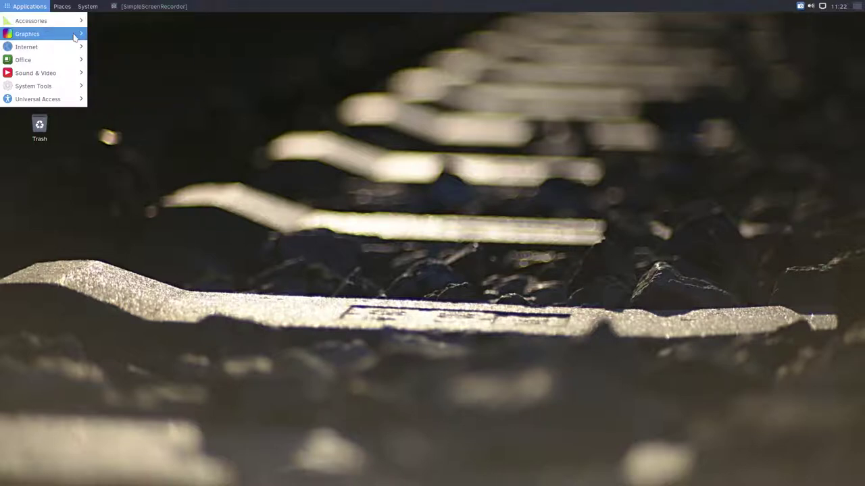
pyautogui.moveTo(53, 37)
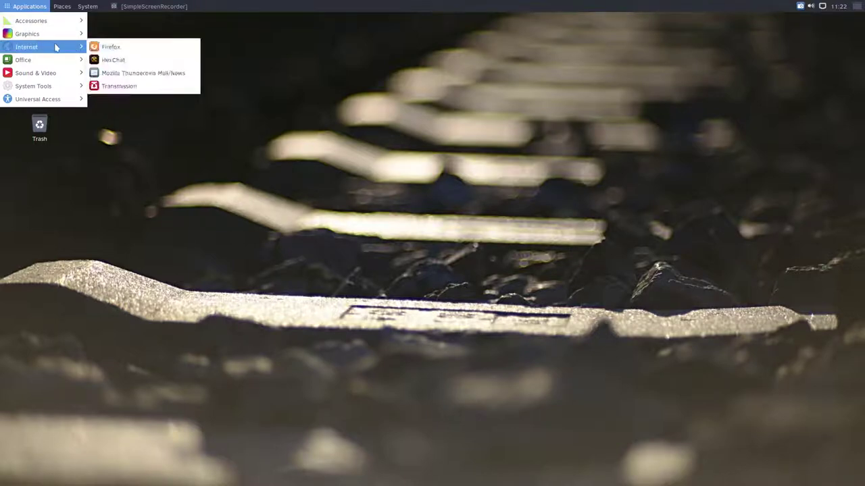
pyautogui.moveTo(52, 61)
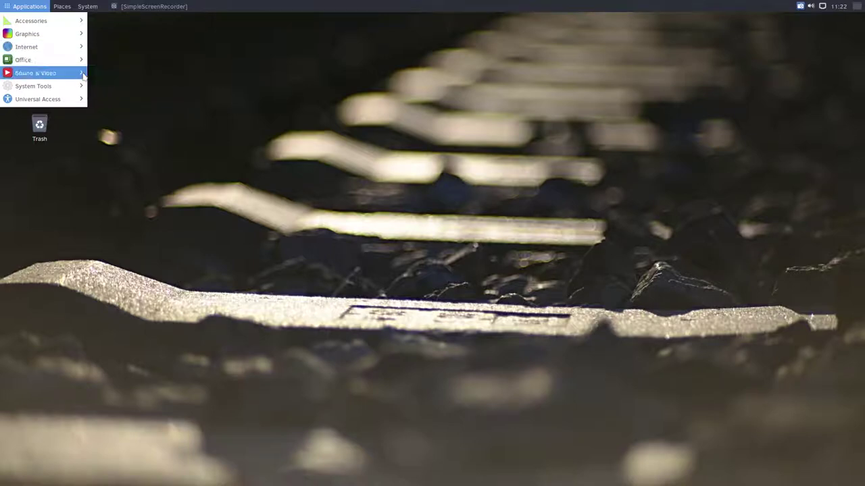
pyautogui.moveTo(56, 77)
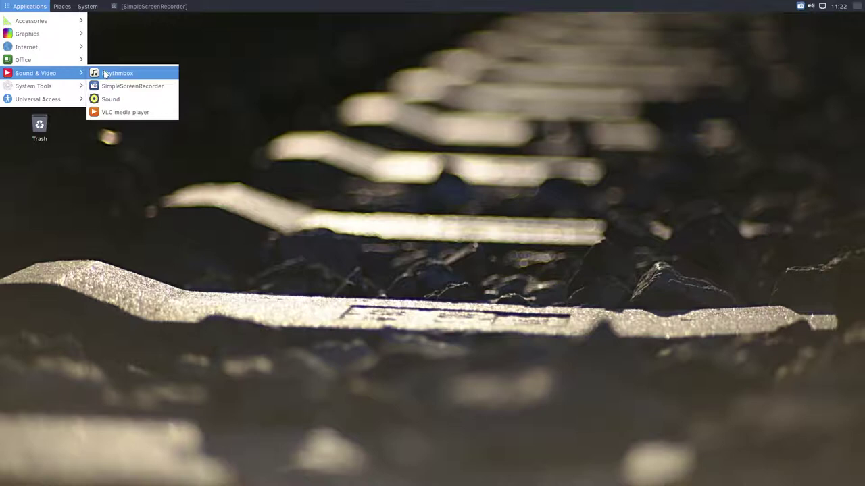
pyautogui.moveTo(62, 90)
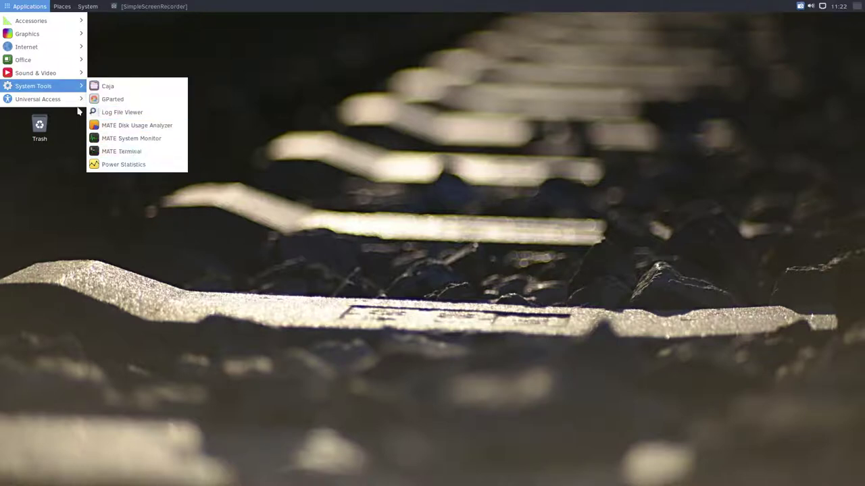
pyautogui.moveTo(73, 6)
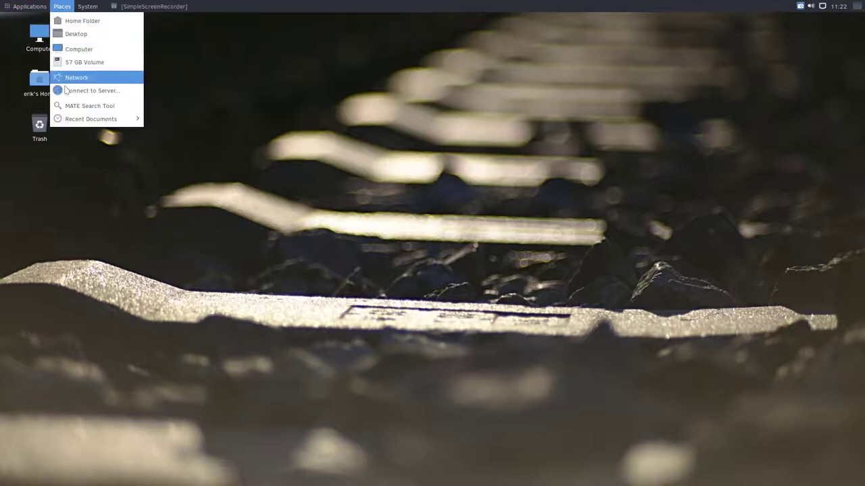
pyautogui.moveTo(95, 22)
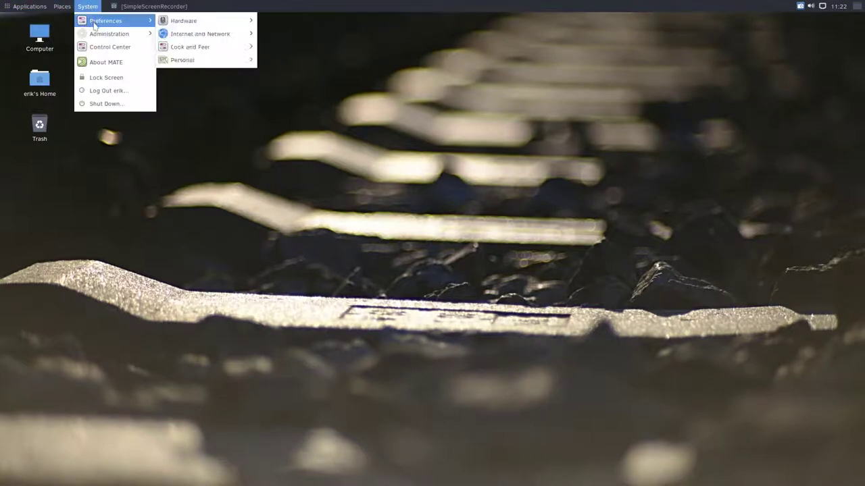
pyautogui.moveTo(181, 21)
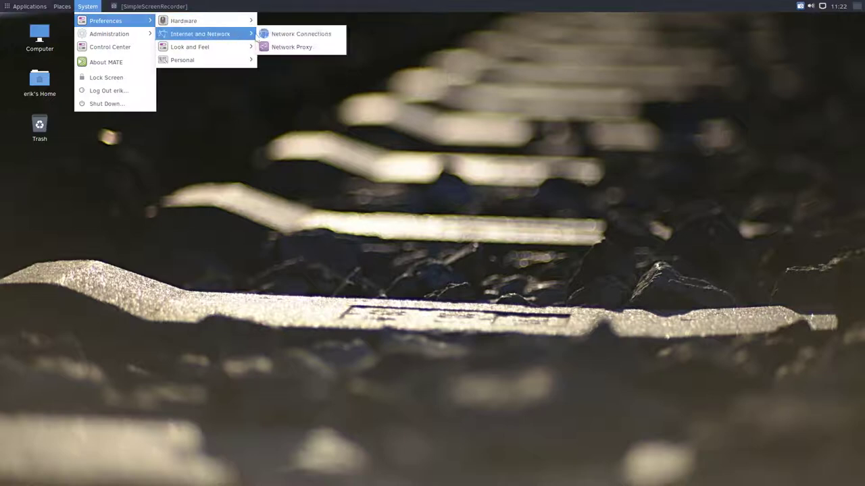
pyautogui.moveTo(222, 54)
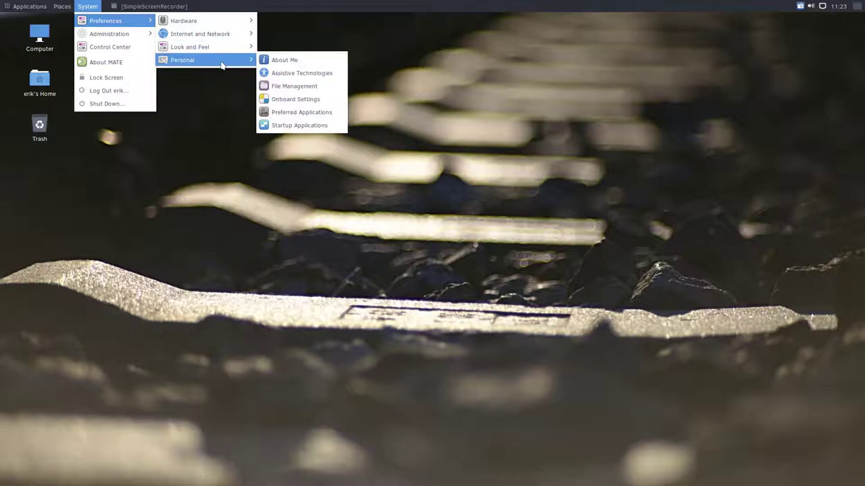
# - Open Power Management from the Control Center and set both the computer and display sleep times on AC power to Never
pyautogui.click(128, 47)
pyautogui.moveTo(414, 121); pyautogui.dragTo(379, 75)
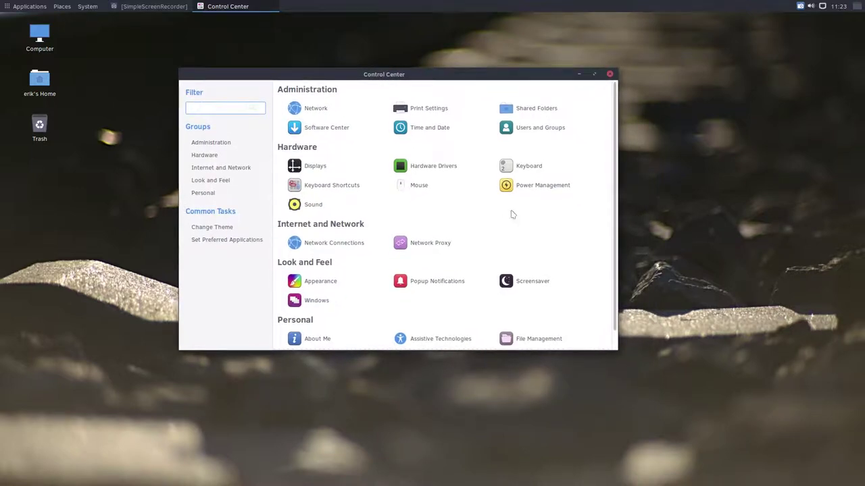
pyautogui.scroll(-1, 520, 215)
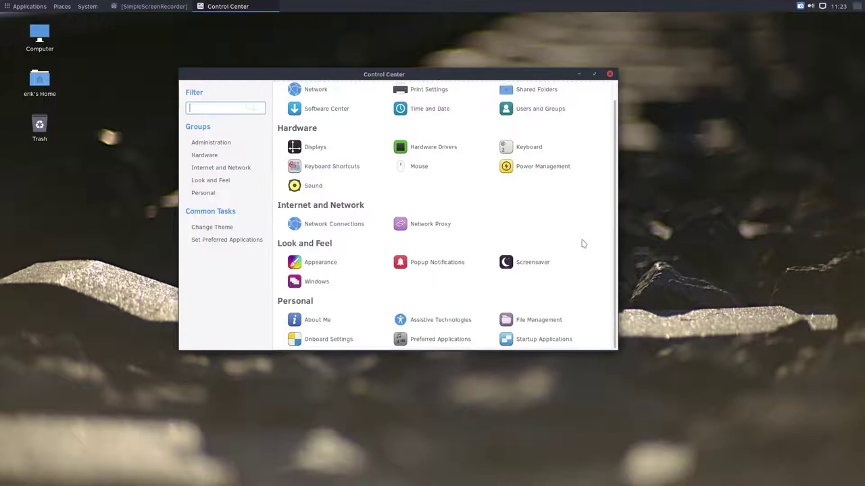
pyautogui.click(540, 172)
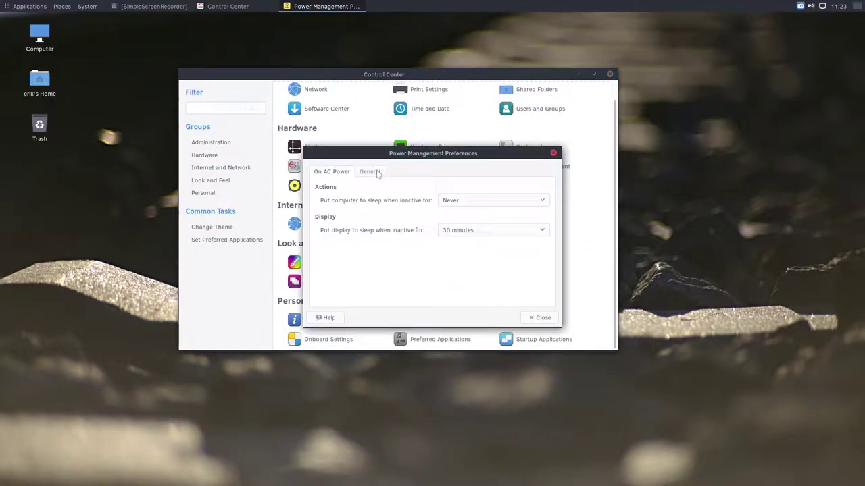
pyautogui.click(468, 203)
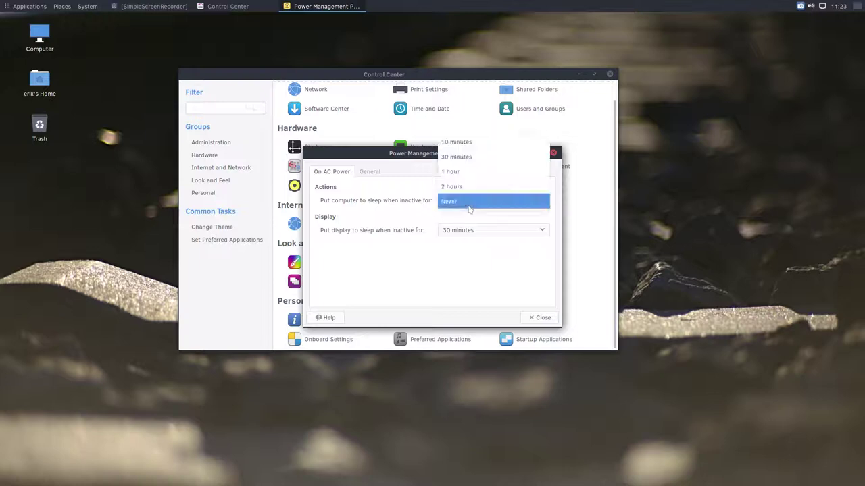
pyautogui.click(469, 204)
pyautogui.click(465, 230)
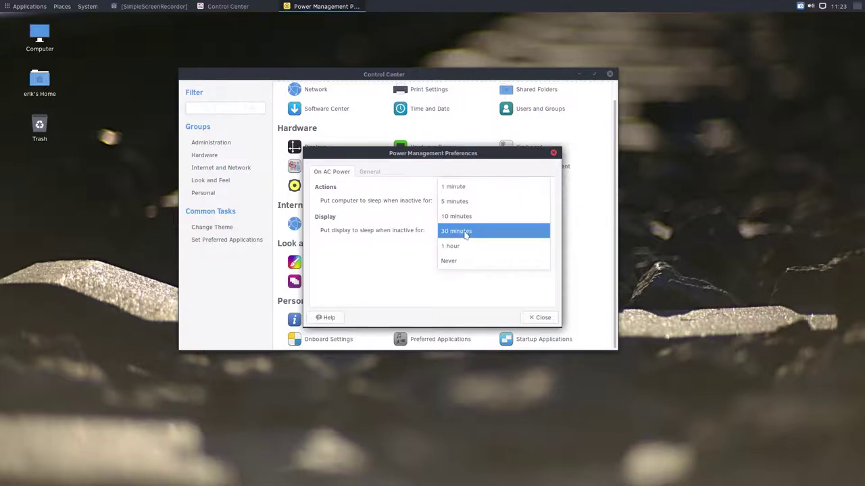
pyautogui.click(477, 261)
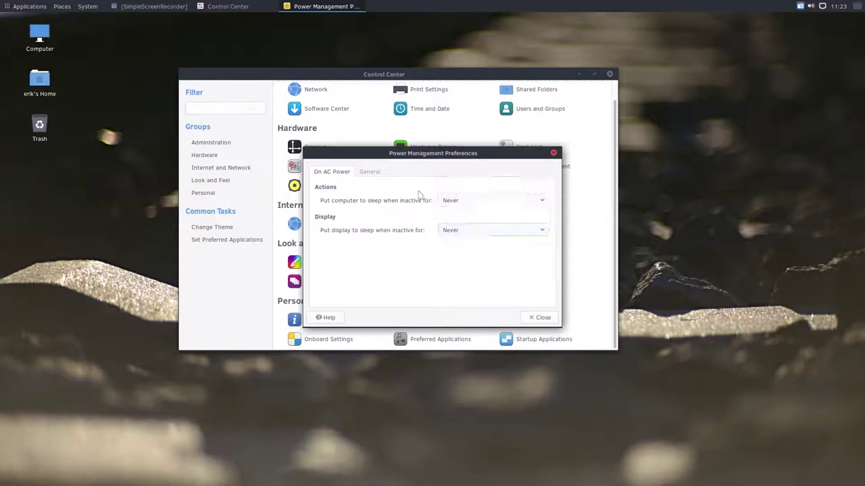
# - Set the power button action to Shutdown, and close the power preferences and the Control Center
pyautogui.click(368, 173)
pyautogui.click(456, 201)
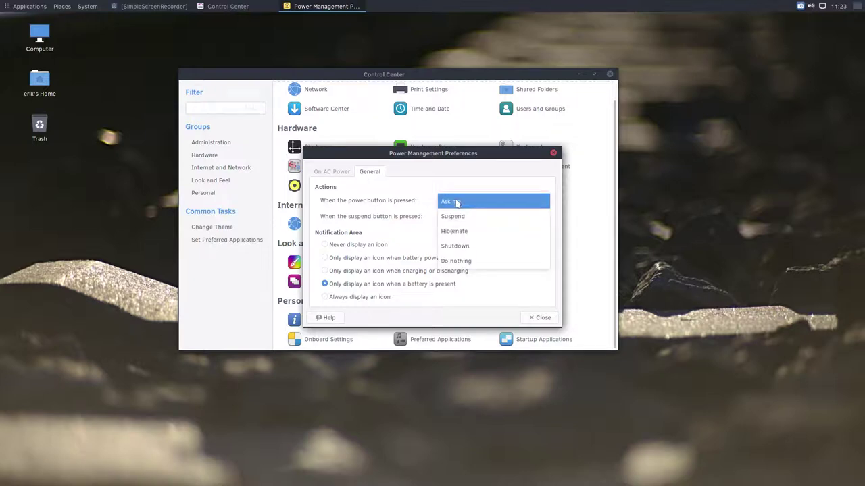
pyautogui.click(457, 246)
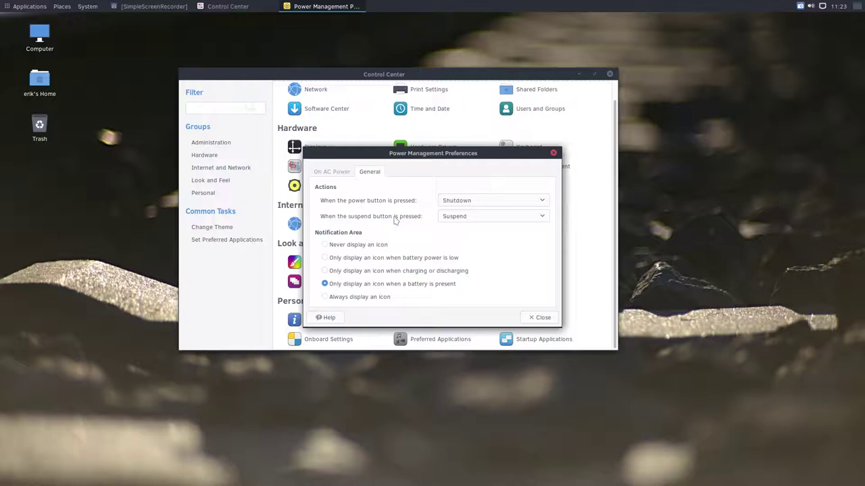
pyautogui.click(467, 204)
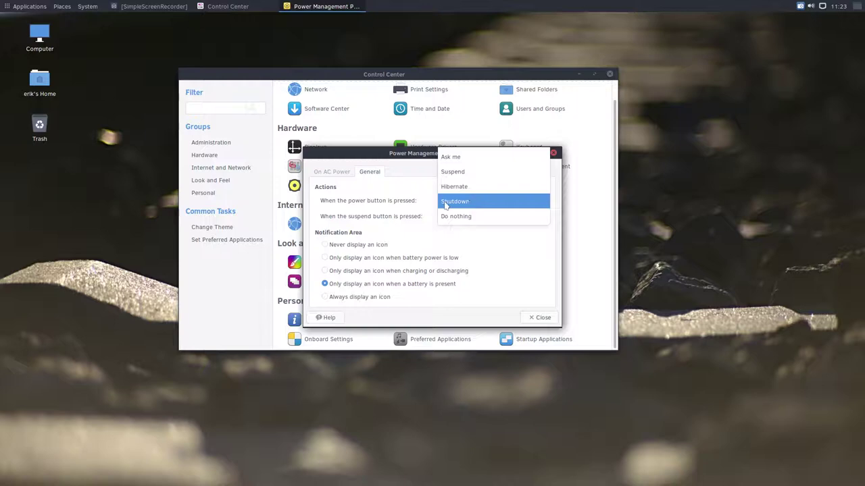
pyautogui.click(460, 204)
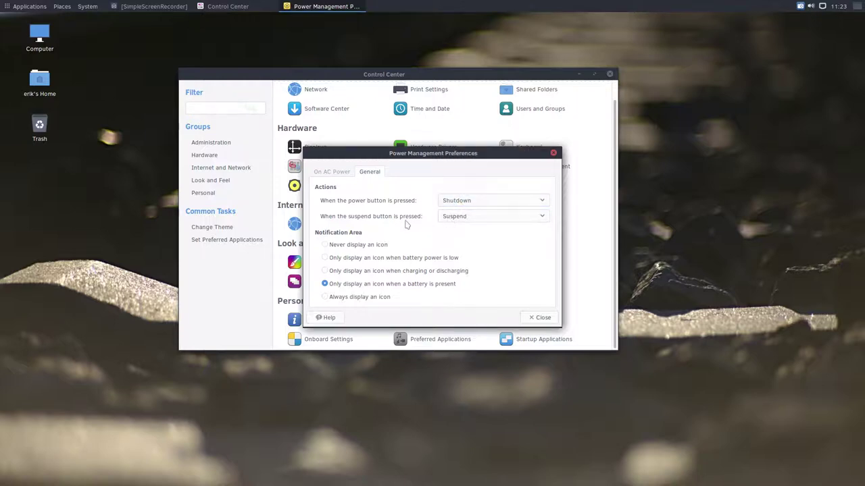
pyautogui.click(539, 317)
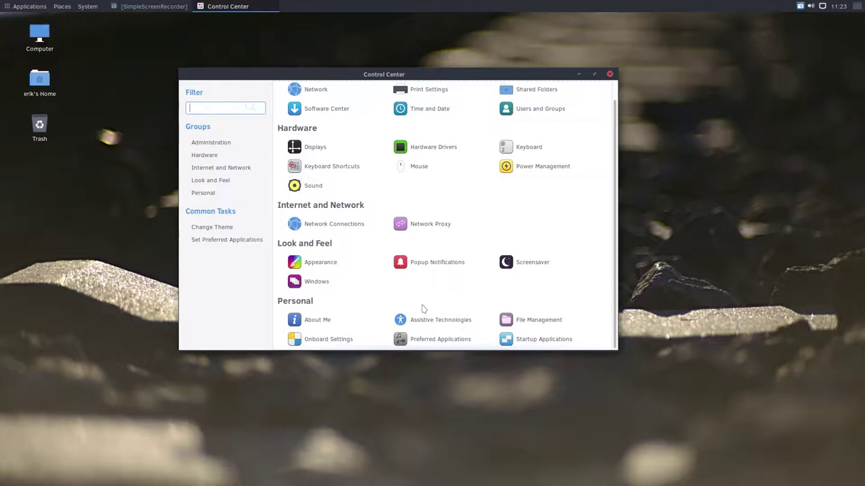
pyautogui.scroll(1, 405, 312)
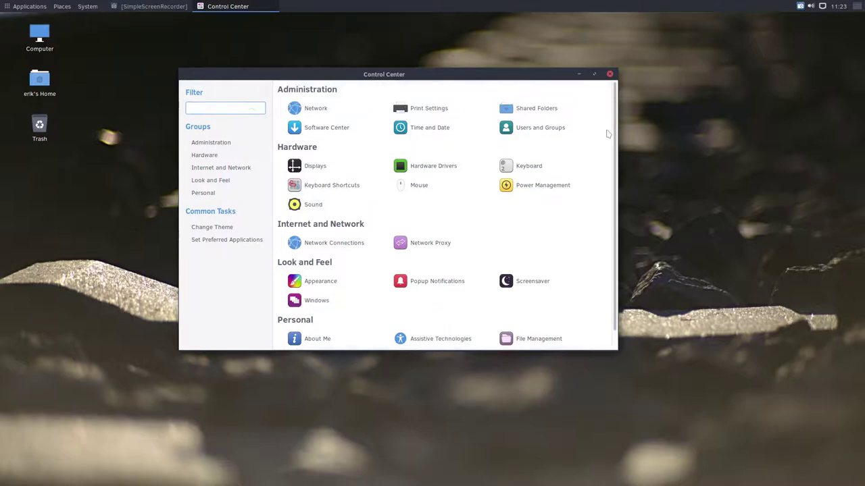
pyautogui.click(609, 74)
pyautogui.rightClick(317, 101)
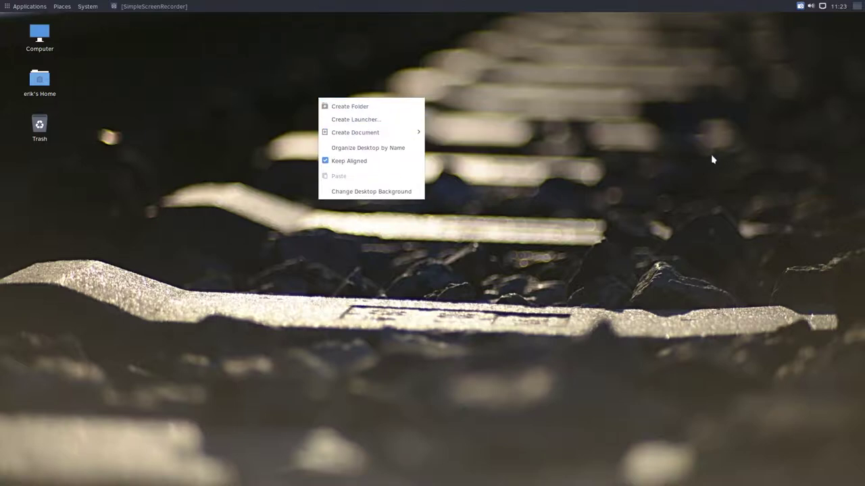
pyautogui.click(788, 32)
pyautogui.click(812, 6)
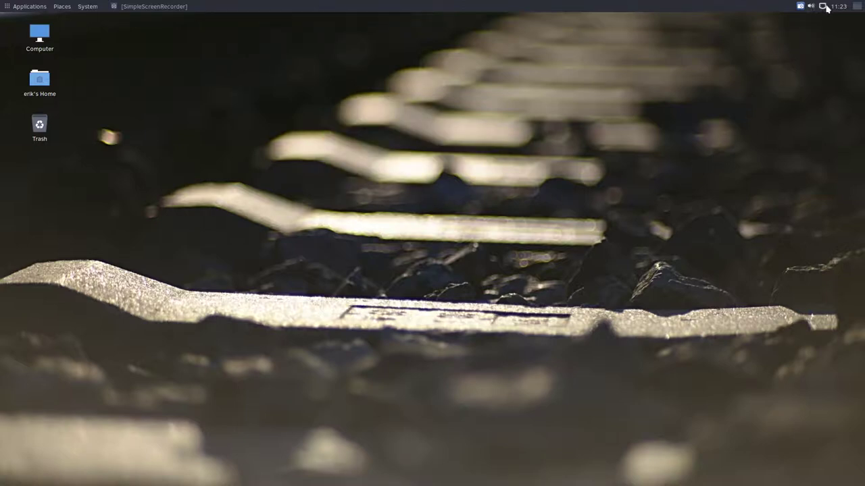
pyautogui.click(839, 6)
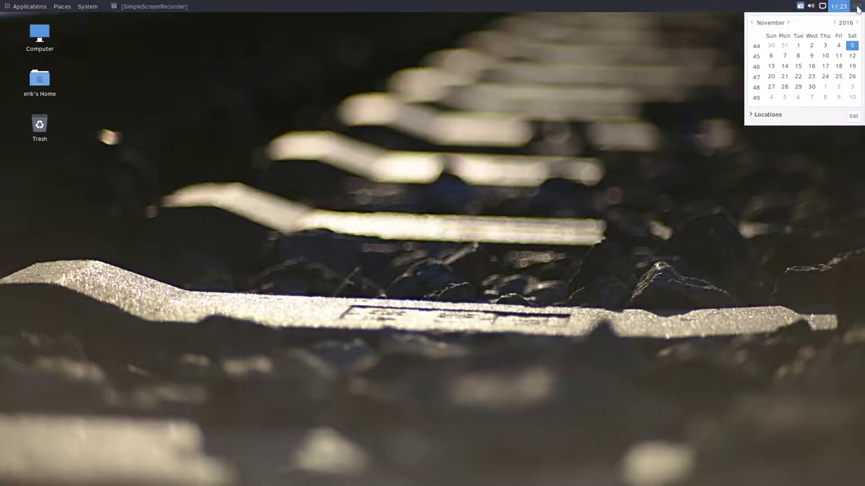
pyautogui.click(847, 5)
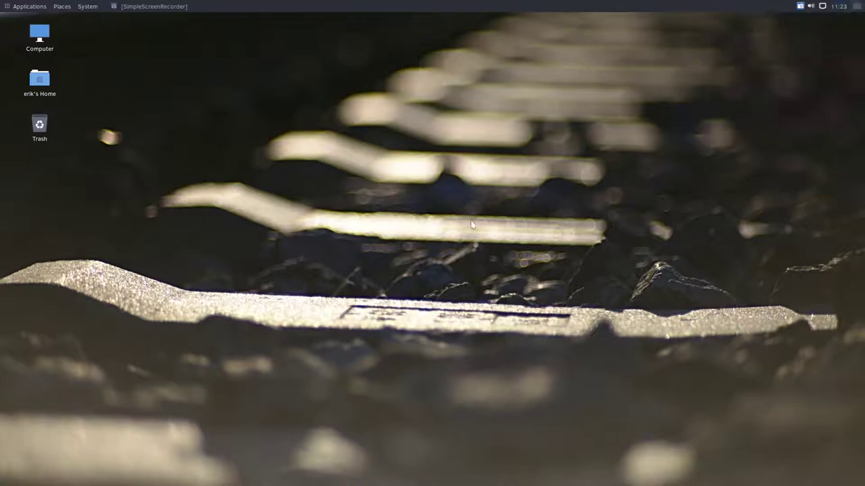
# - Open the Appearance preferences from the Look and Feel group and show the font settings
pyautogui.click(31, 7)
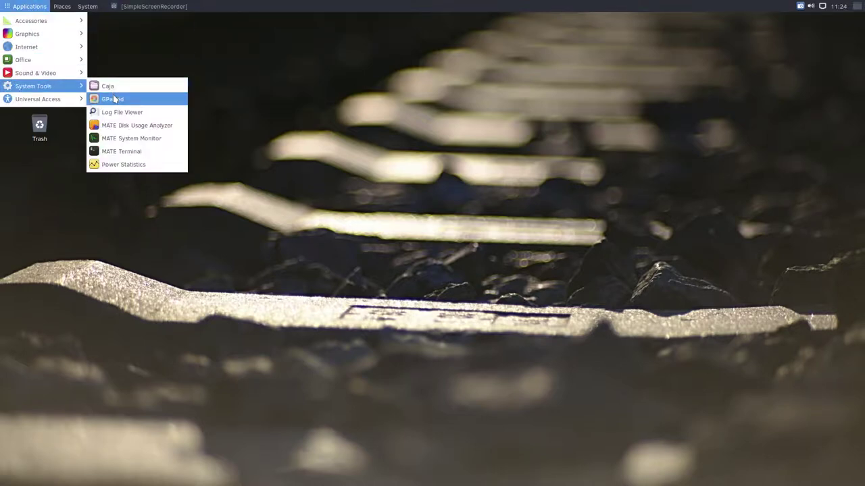
pyautogui.moveTo(68, 80)
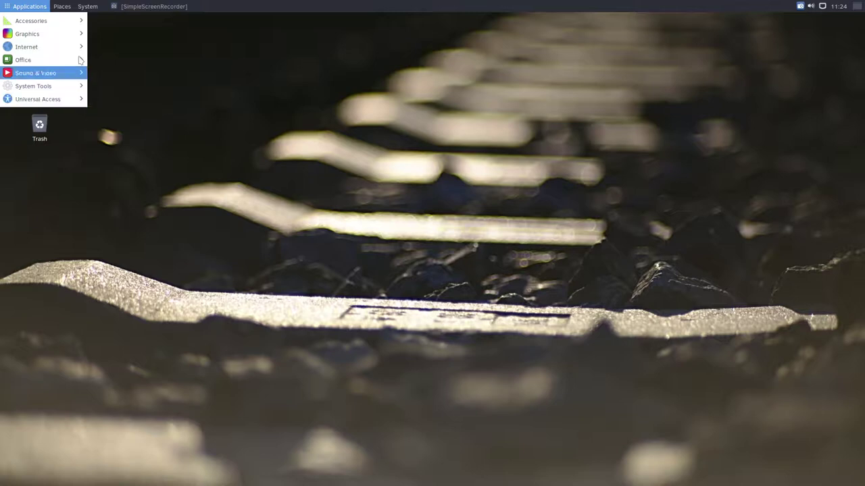
pyautogui.moveTo(87, 7)
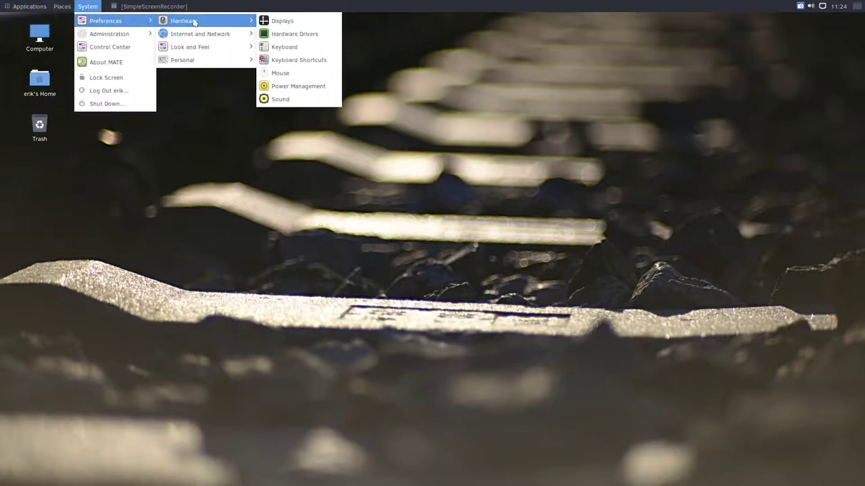
pyautogui.moveTo(207, 47)
pyautogui.click(263, 48)
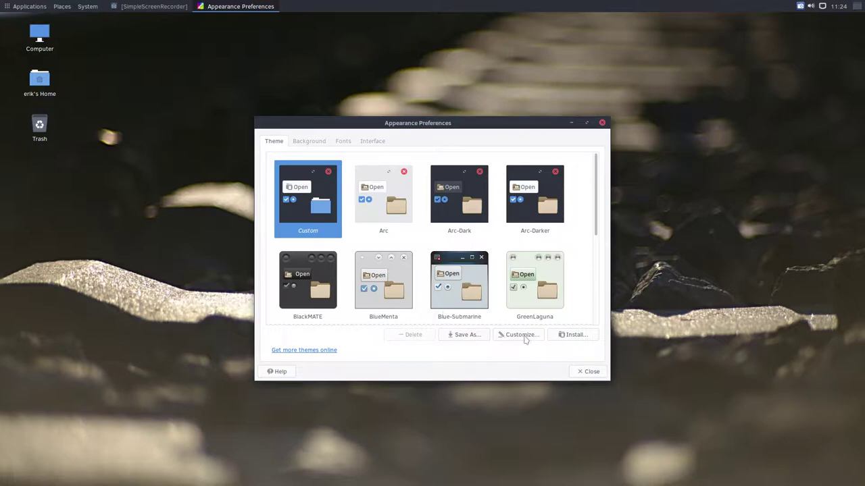
pyautogui.click(321, 145)
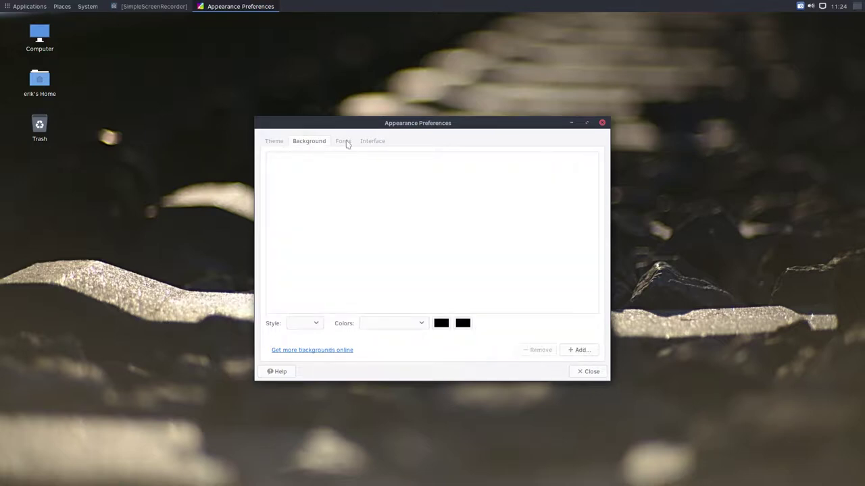
pyautogui.click(343, 142)
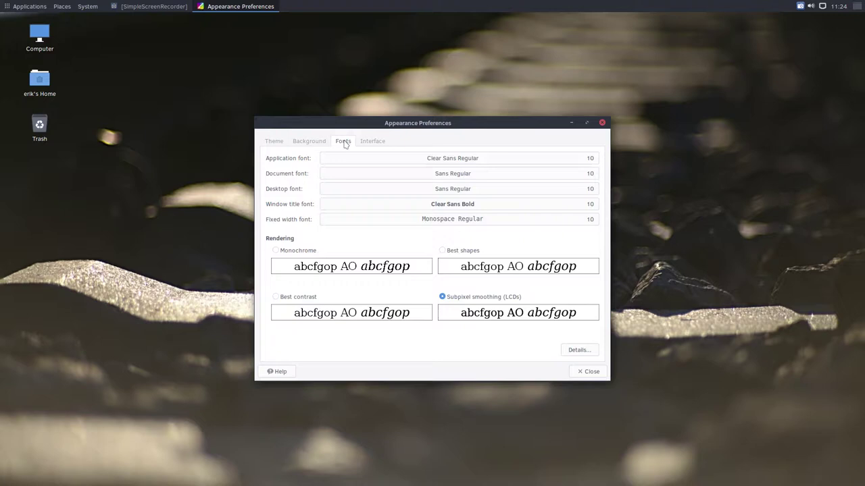
# - Set the application font size to 11, keeping Clear Sans Regular as the typeface
pyautogui.click(591, 161)
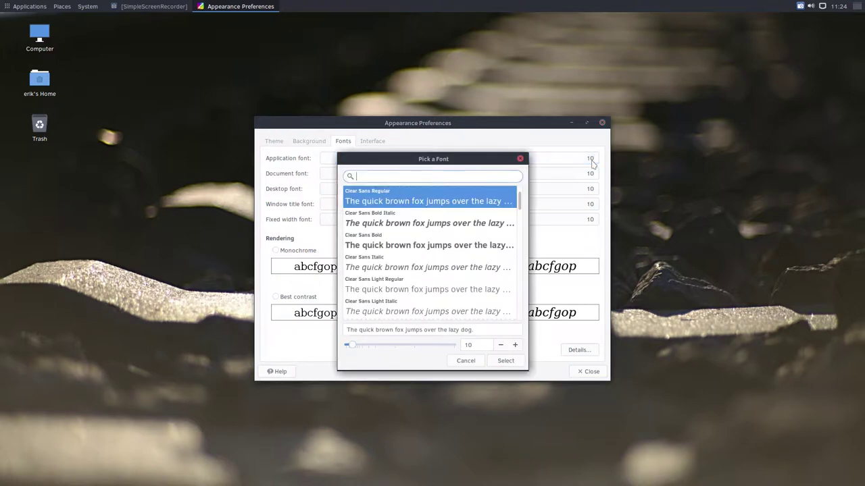
pyautogui.click(515, 345)
pyautogui.click(505, 360)
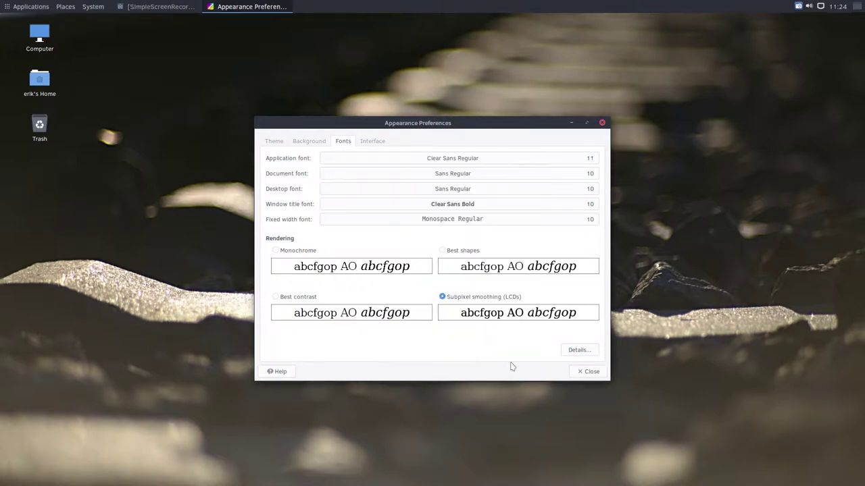
# - Set the document font size to 11 and increase the desktop font size by one, keeping Sans Regular for both
pyautogui.click(588, 174)
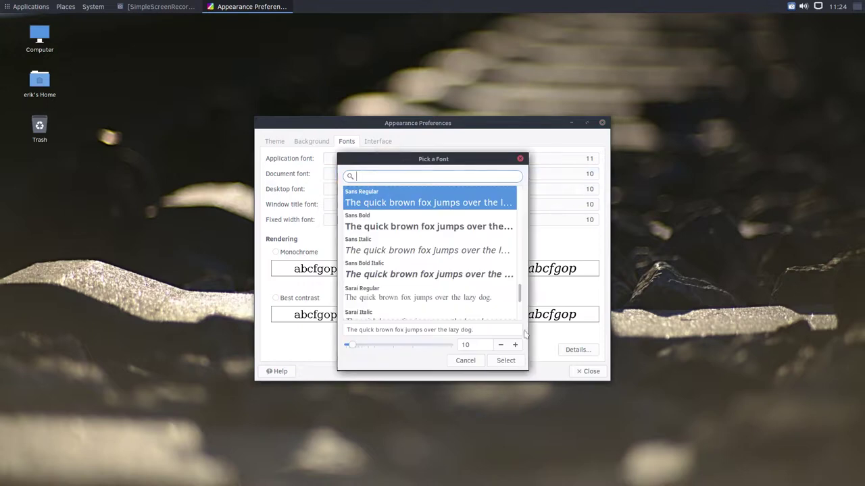
pyautogui.click(516, 345)
pyautogui.click(507, 360)
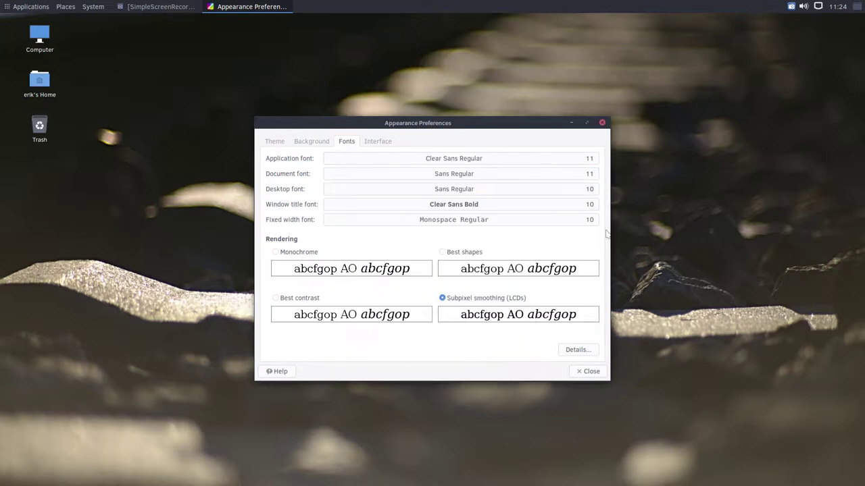
pyautogui.click(592, 193)
pyautogui.click(515, 346)
pyautogui.click(506, 361)
# - Customize the current theme to use Arc-Dark for both the controls and the window border
pyautogui.click(319, 144)
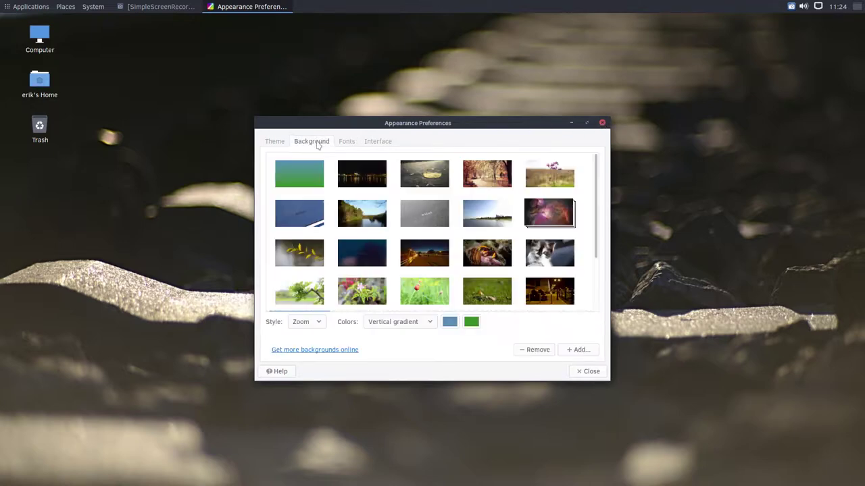
pyautogui.click(276, 144)
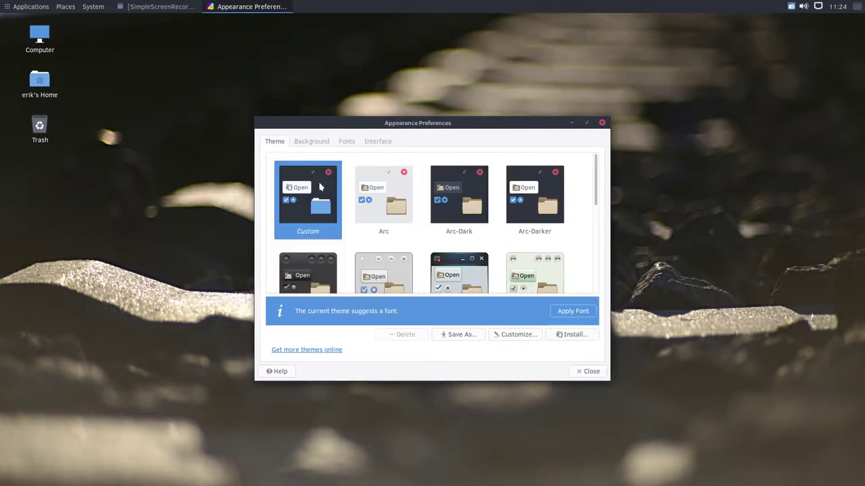
pyautogui.click(527, 336)
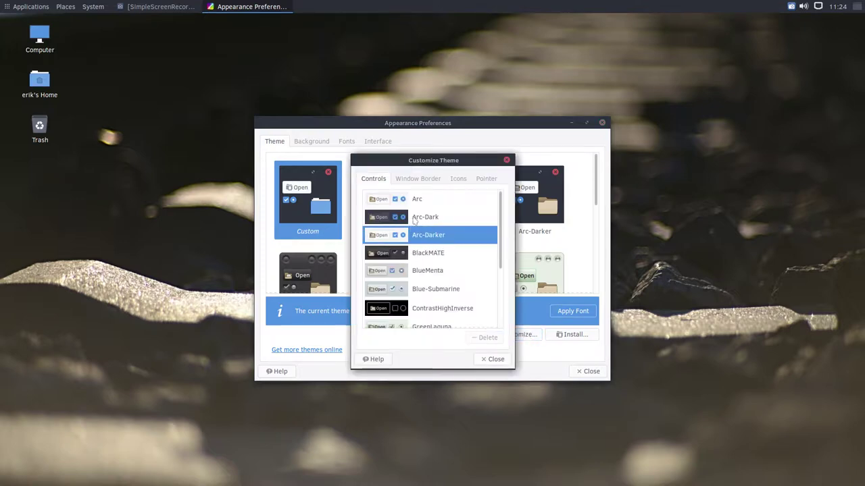
pyautogui.click(414, 218)
pyautogui.click(417, 180)
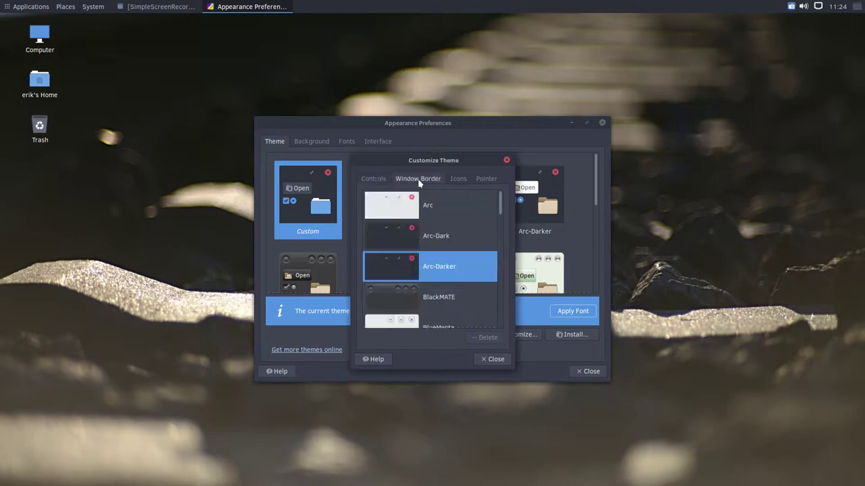
pyautogui.click(433, 238)
# - Look through the icon themes and the application icons, and close the theme customization and appearance preferences
pyautogui.click(458, 179)
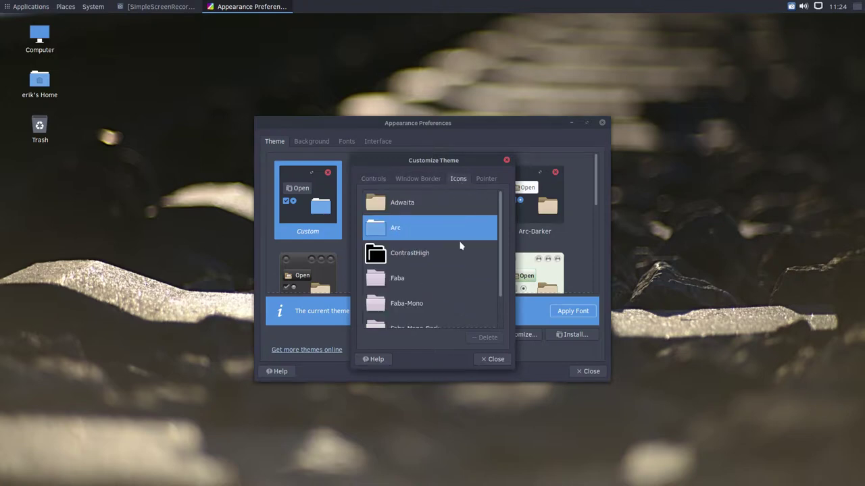
pyautogui.scroll(-1, 424, 257)
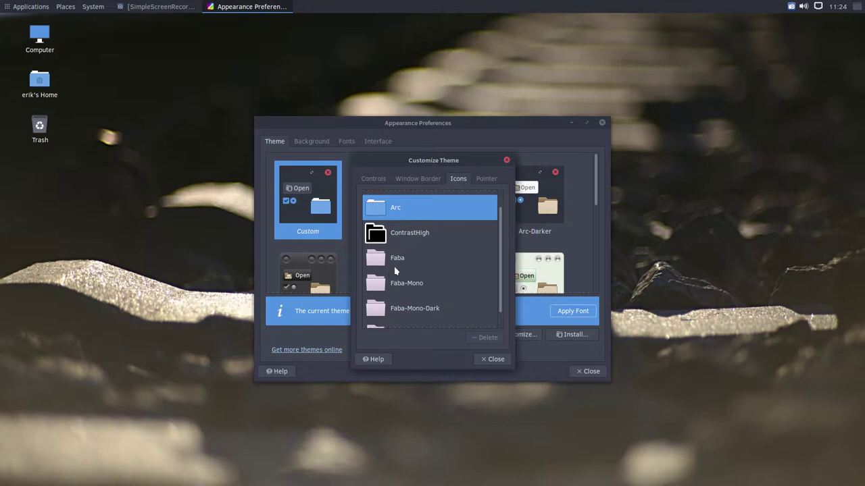
pyautogui.scroll(-1, 388, 307)
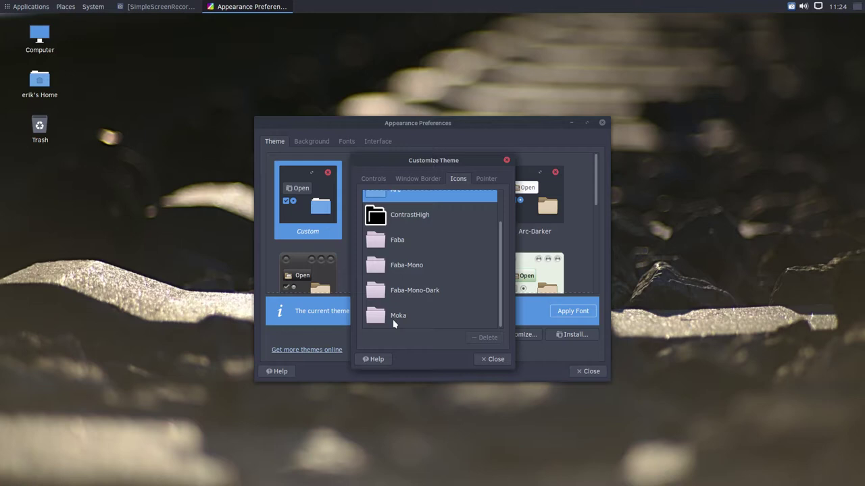
pyautogui.click(31, 7)
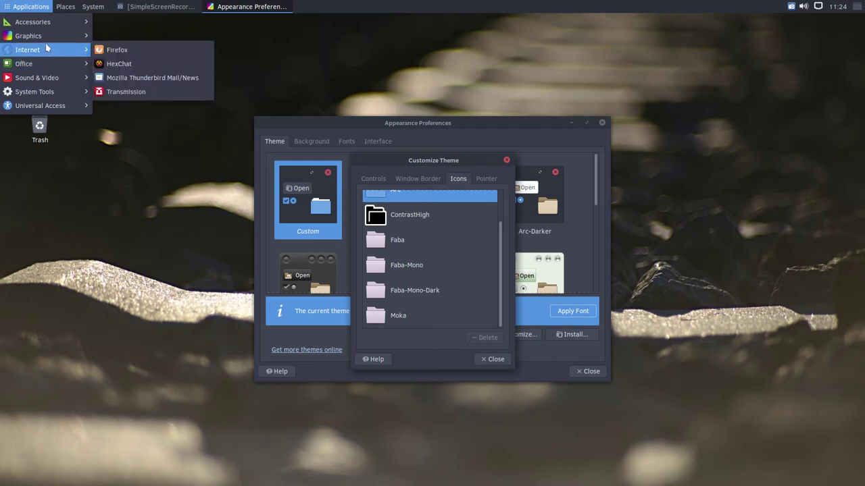
pyautogui.moveTo(46, 44)
pyautogui.click(458, 160)
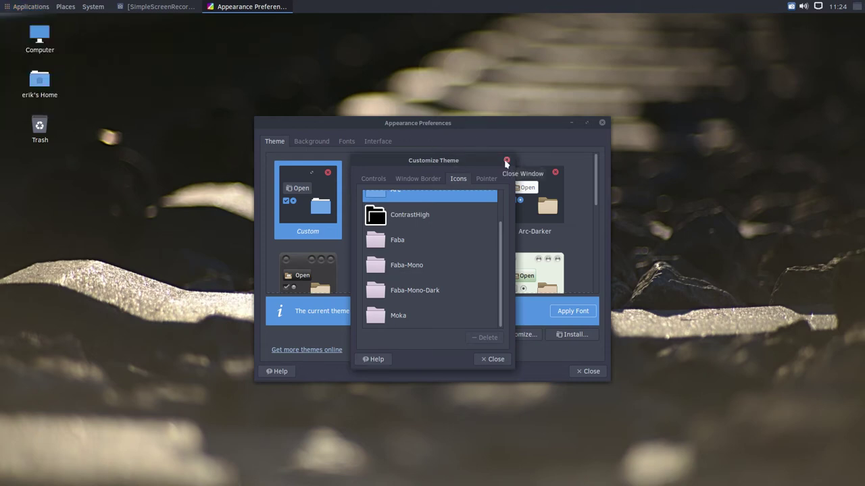
pyautogui.click(506, 161)
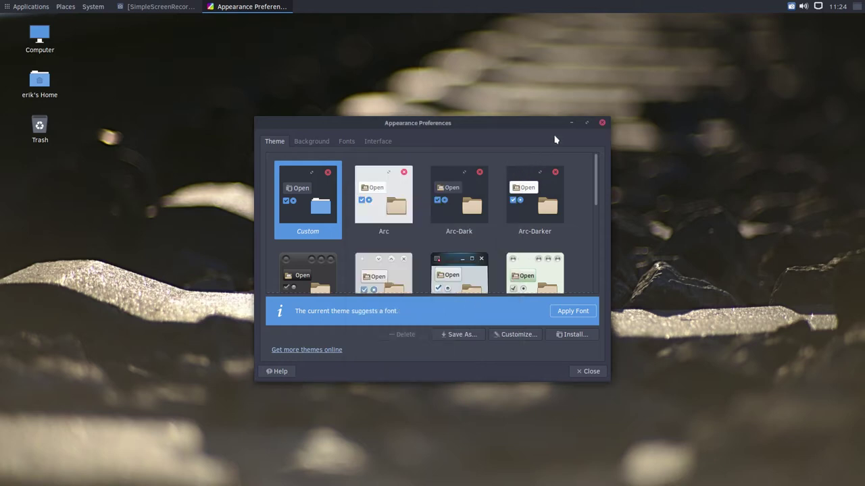
pyautogui.click(603, 123)
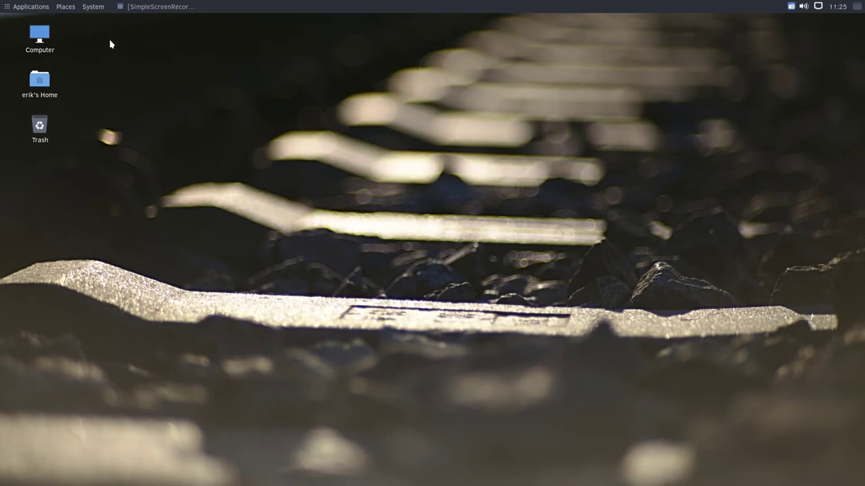
pyautogui.click(23, 8)
pyautogui.moveTo(27, 25)
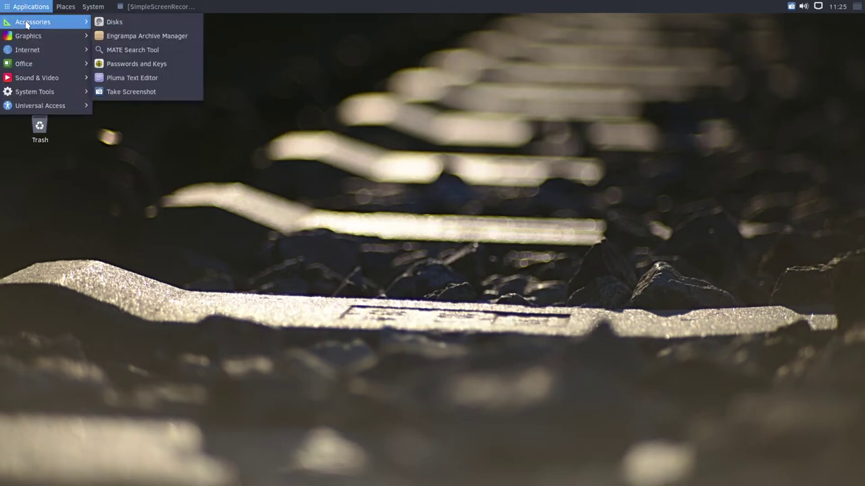
pyautogui.click(426, 51)
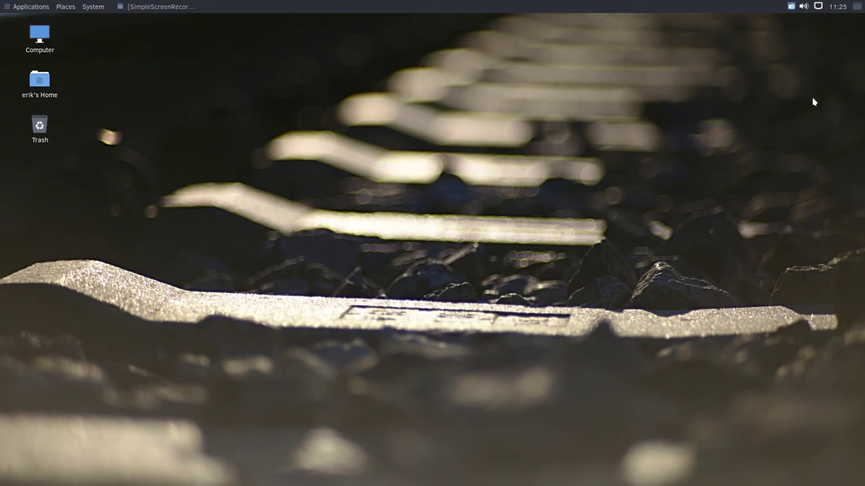